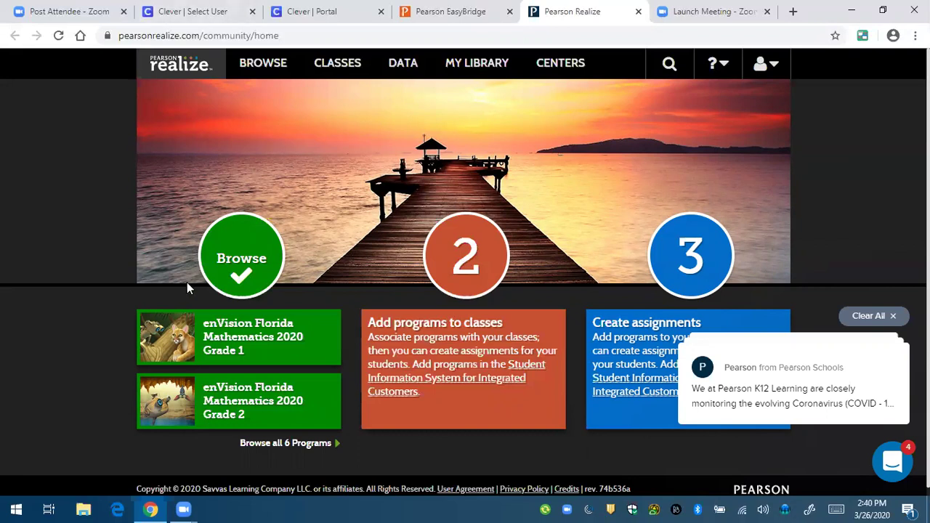
- Browse the available programs and open enVision Florida Mathematics 2020 Grade 4
left_click(250, 275)
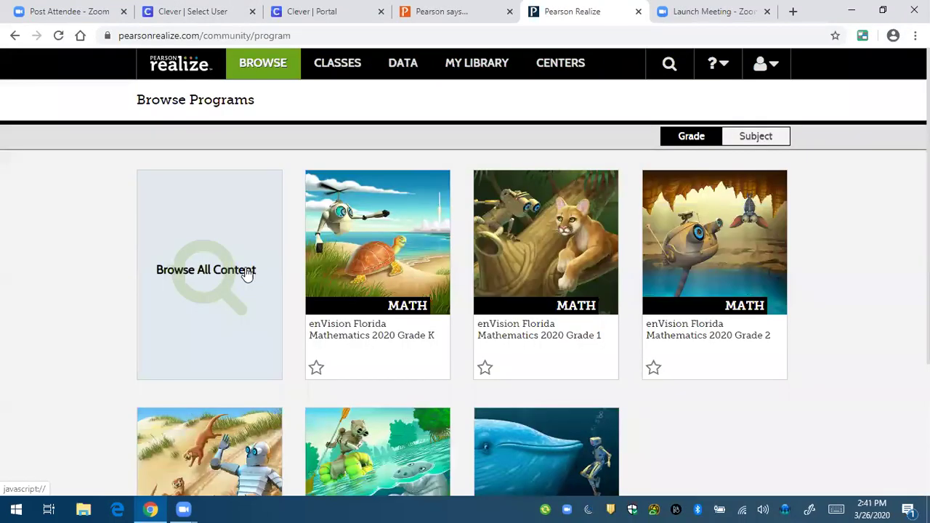
scroll(218, 280, "down", 3)
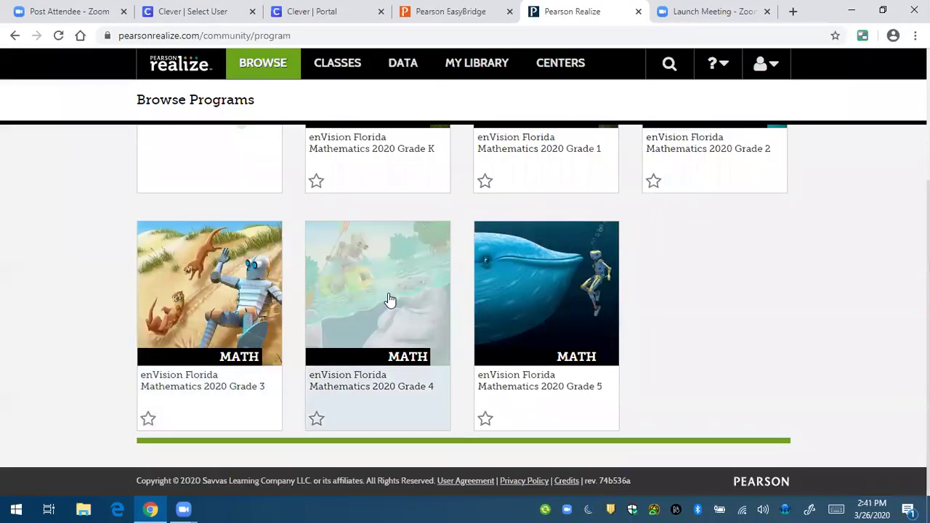
left_click(386, 300)
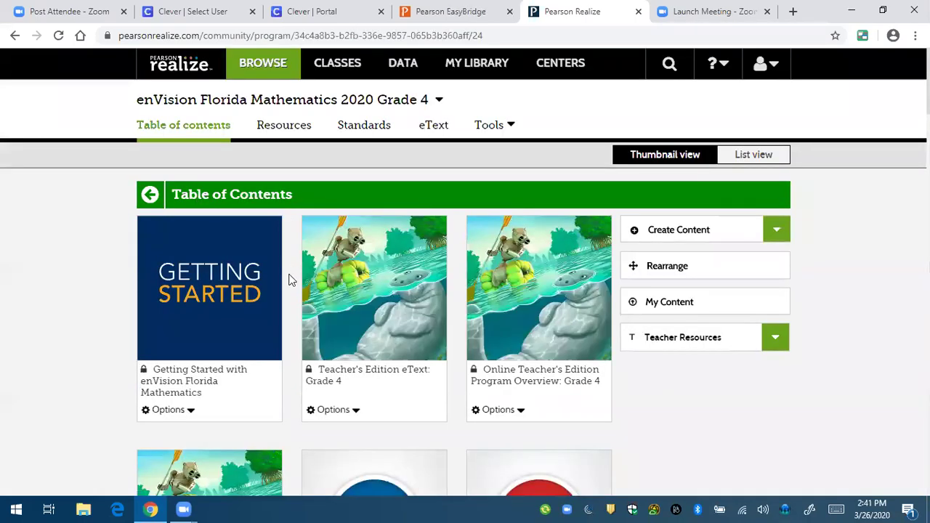
- Open Topic 1: Generalize Place Value Understanding and go into lesson 1-1: Numbers Through One Million
scroll(291, 271, "down", 5)
scroll(291, 271, "down", 3)
scroll(291, 271, "up", 2)
left_click(380, 251)
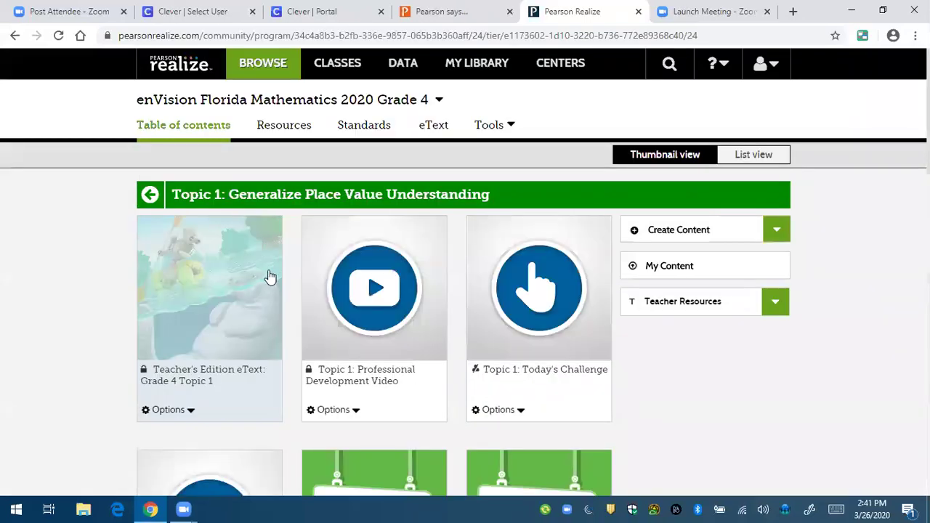
scroll(358, 290, "down", 3)
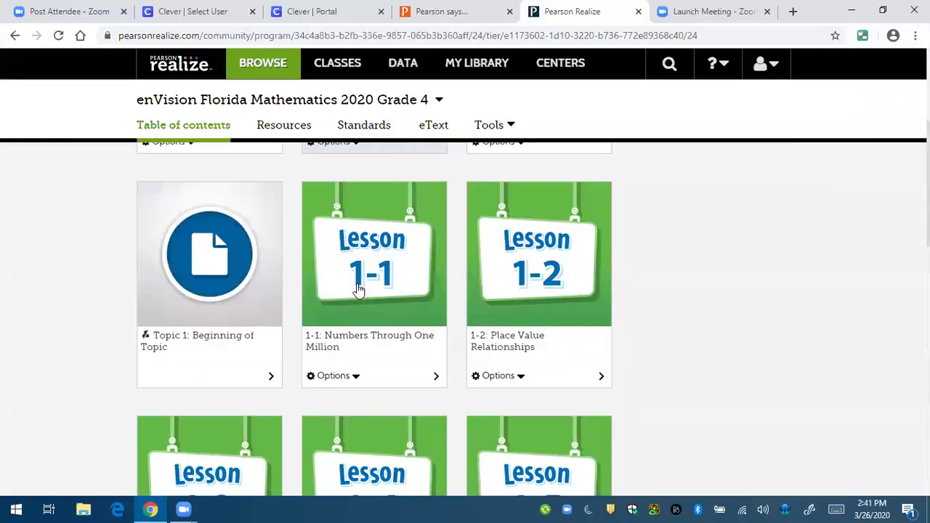
left_click(399, 299)
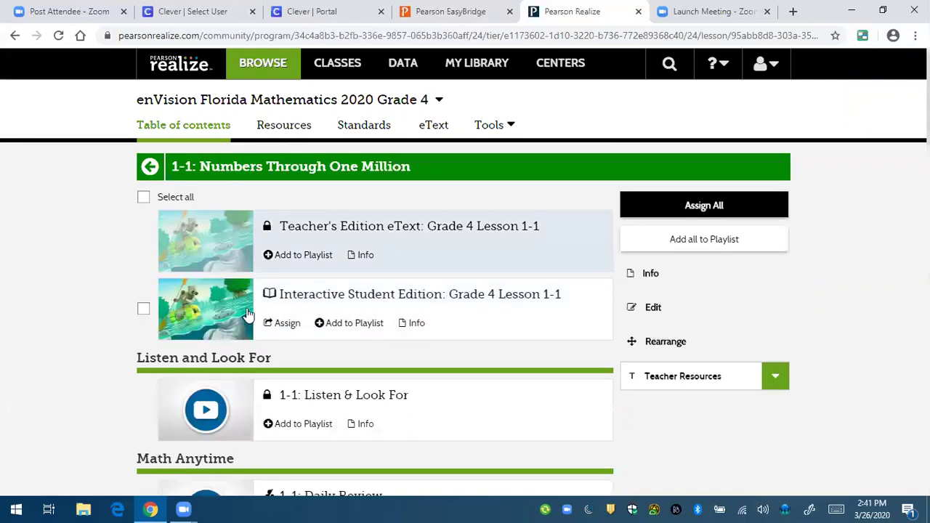
- Start customizing the lesson's assessment 1-1: Practice Buddy: Independent Practice; Problem Solving
scroll(248, 336, "down", 2)
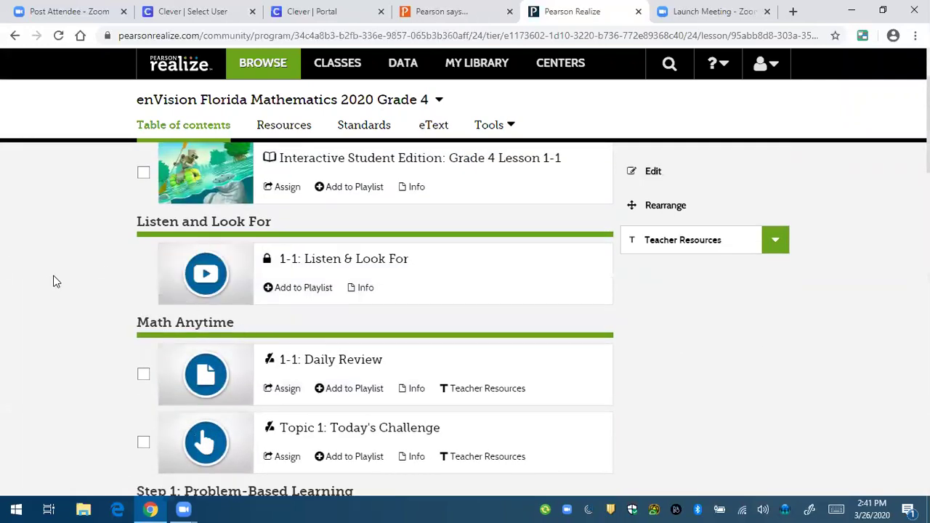
scroll(48, 280, "down", 2)
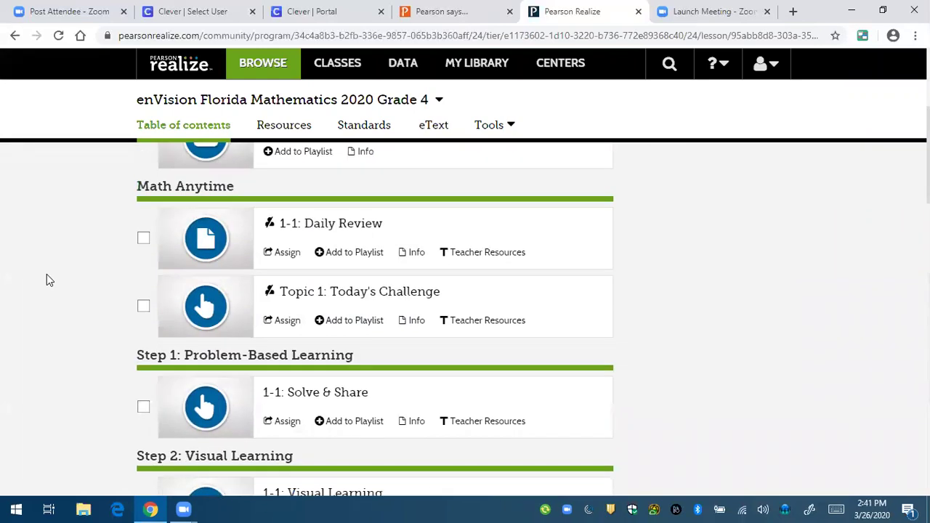
scroll(48, 276, "down", 3)
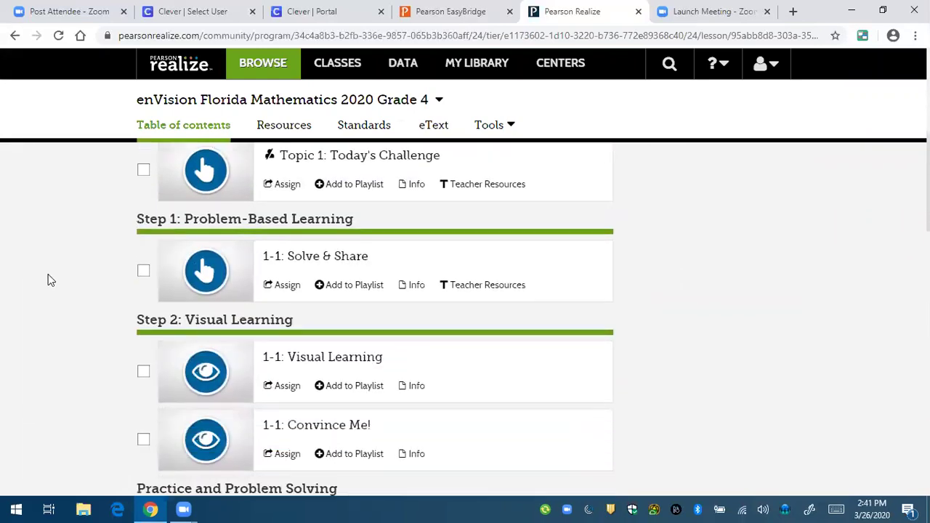
scroll(48, 280, "down", 3)
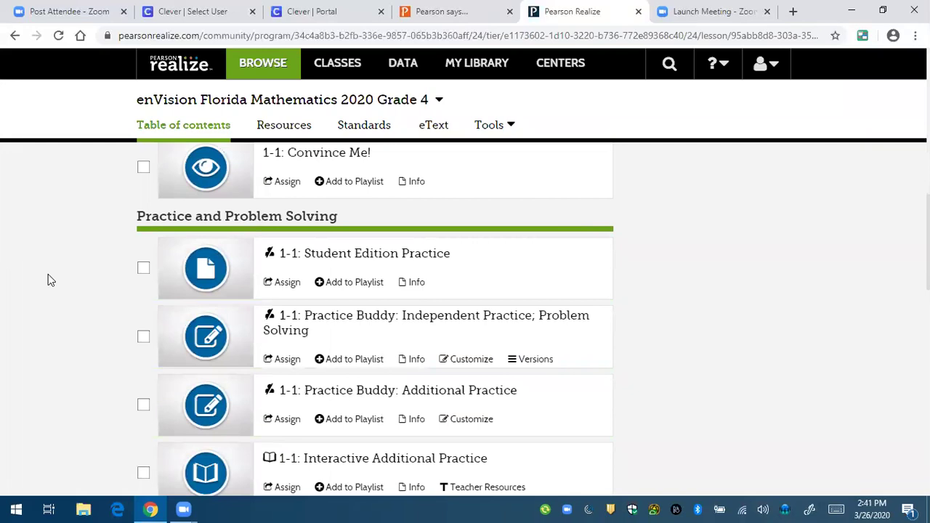
scroll(48, 281, "down", 2)
scroll(47, 281, "down", 1)
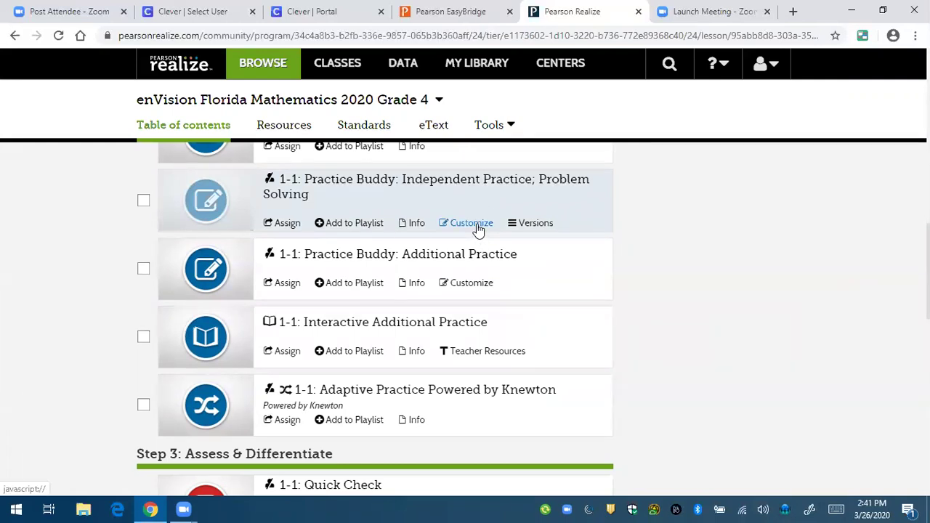
left_click(471, 223)
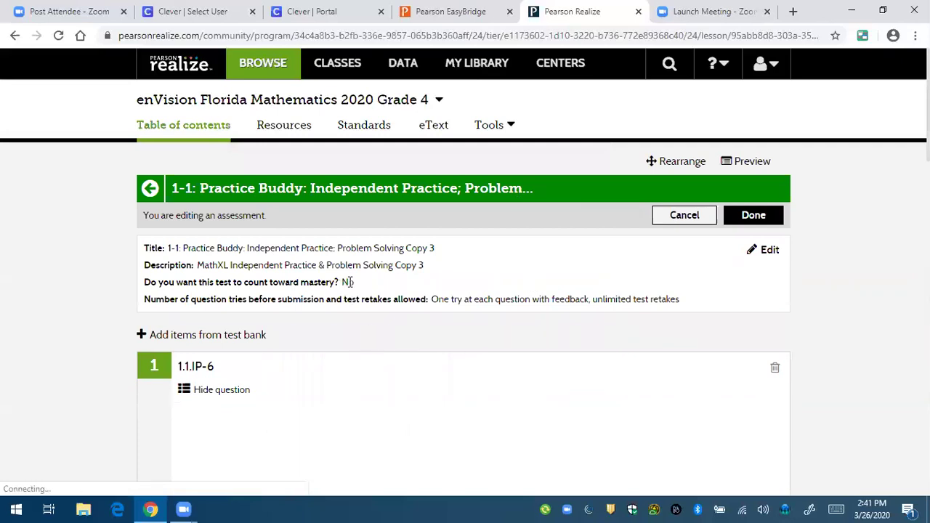
- Review the first question, 1.1.IP-6, and remove it from the test
scroll(349, 283, "down", 1)
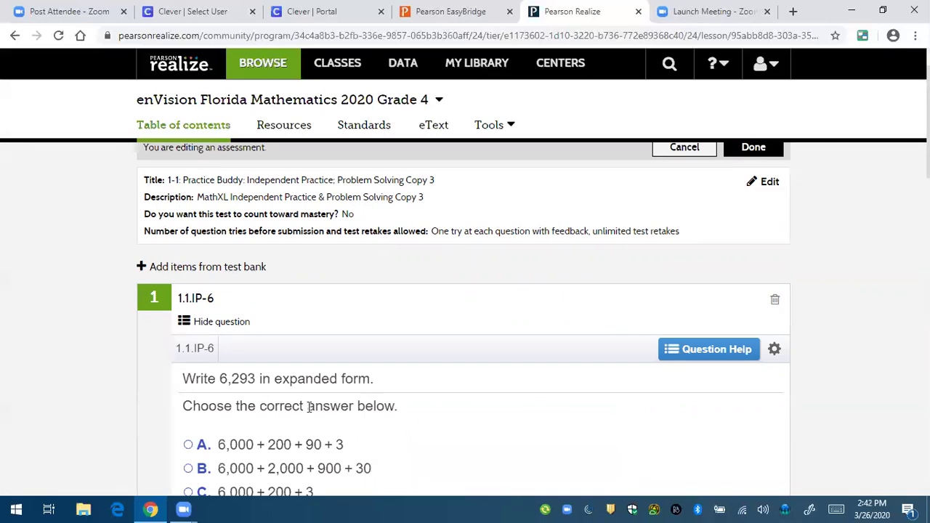
scroll(309, 406, "down", 1)
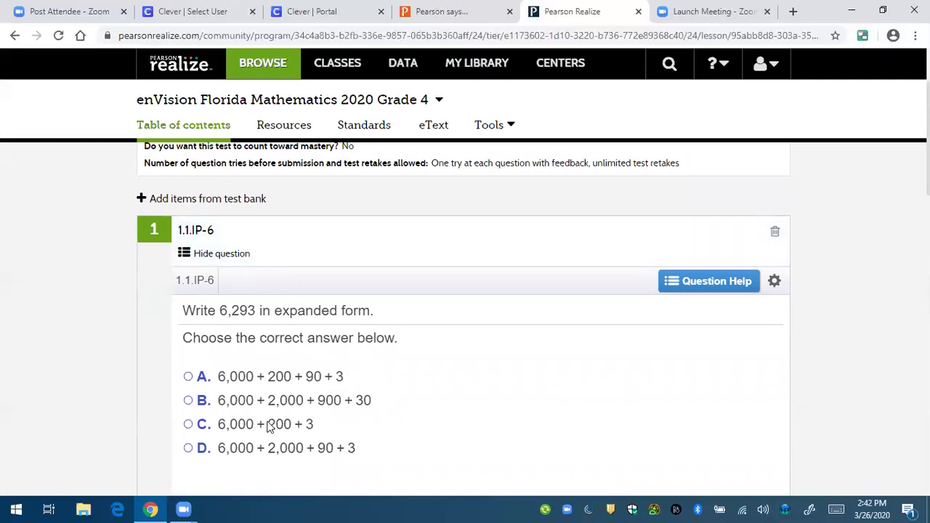
left_click(775, 233)
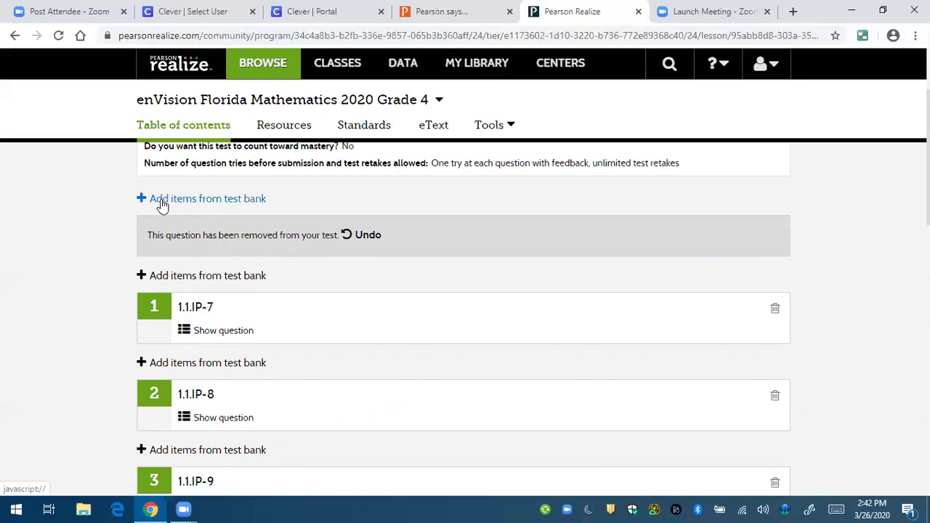
- Search the test banks for items to add at the start of the test, using standard MAFS.4.NBT.1 under Number and Operations in Base Ten
left_click(159, 204)
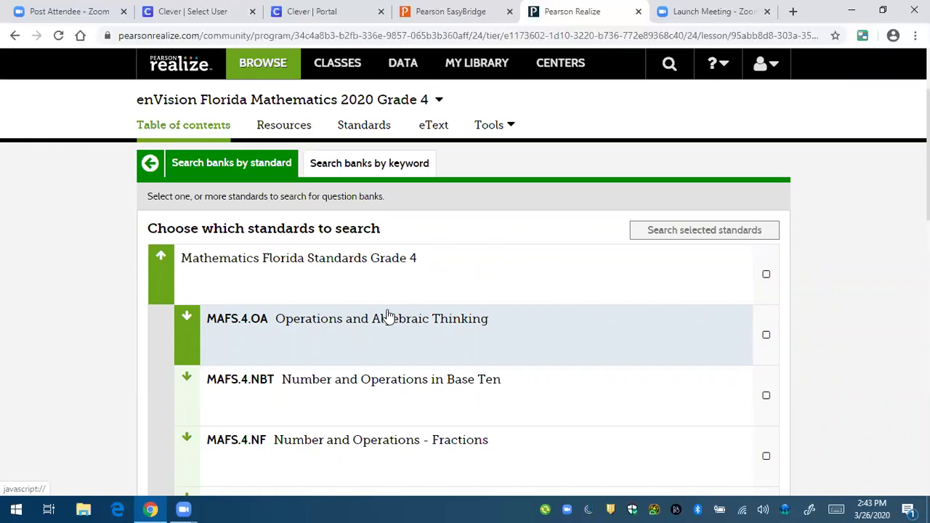
scroll(389, 314, "down", 1)
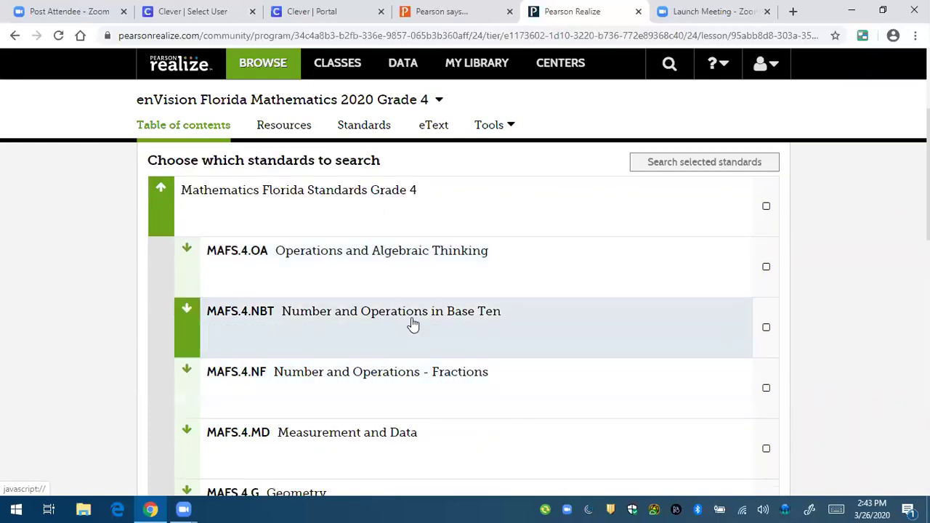
left_click(412, 325)
scroll(412, 324, "down", 1)
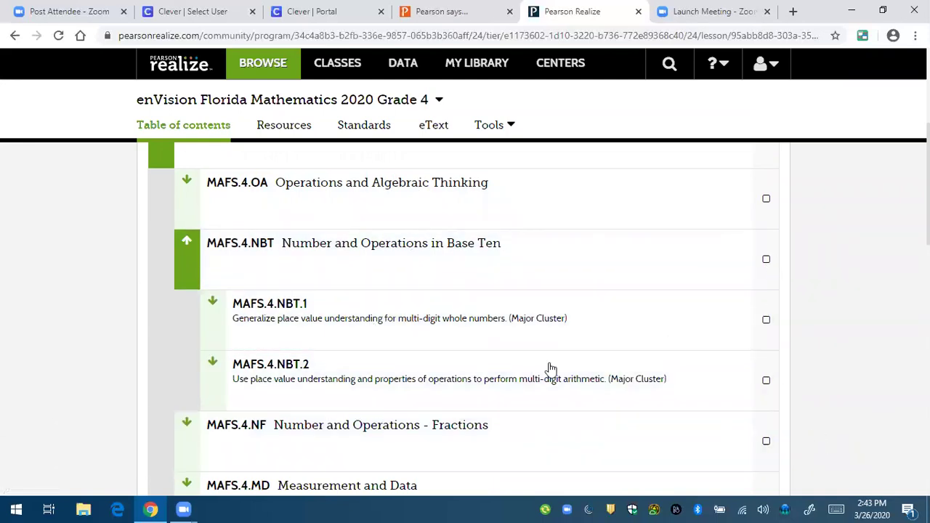
left_click(767, 323)
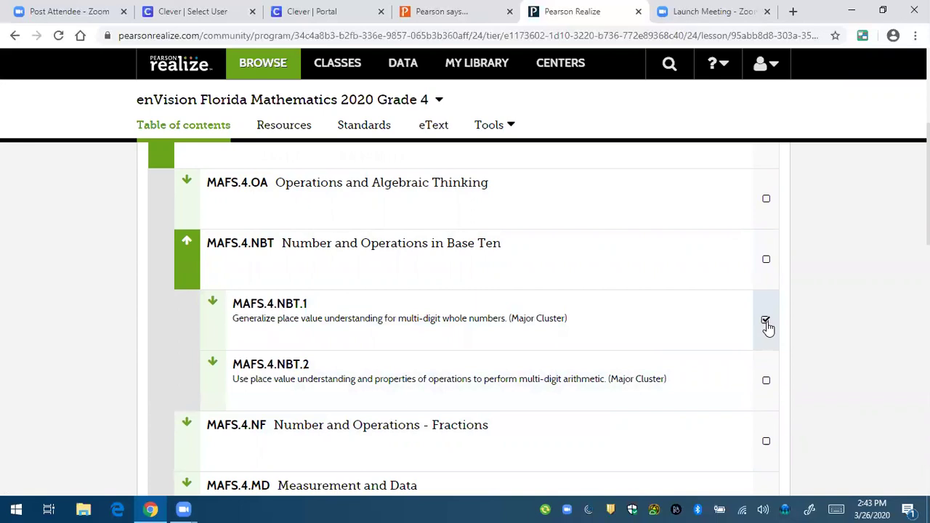
scroll(665, 334, "up", 3)
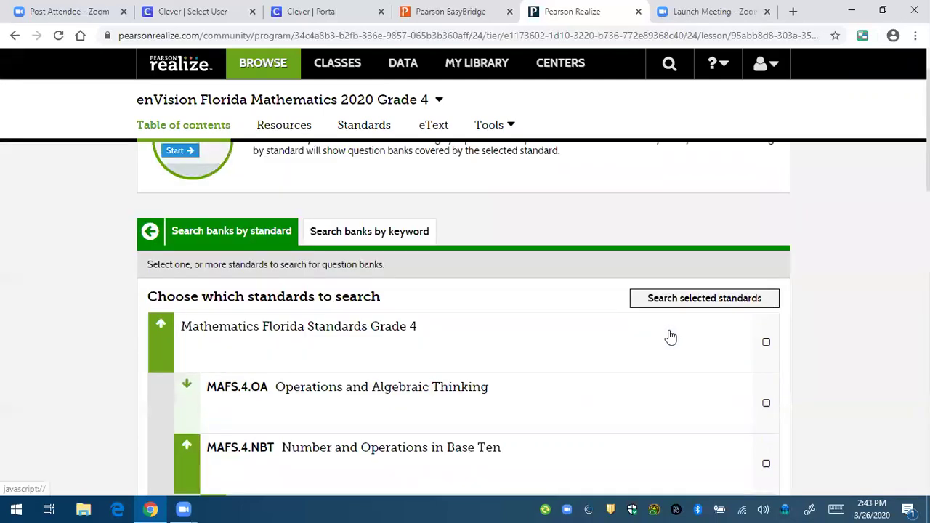
left_click(697, 299)
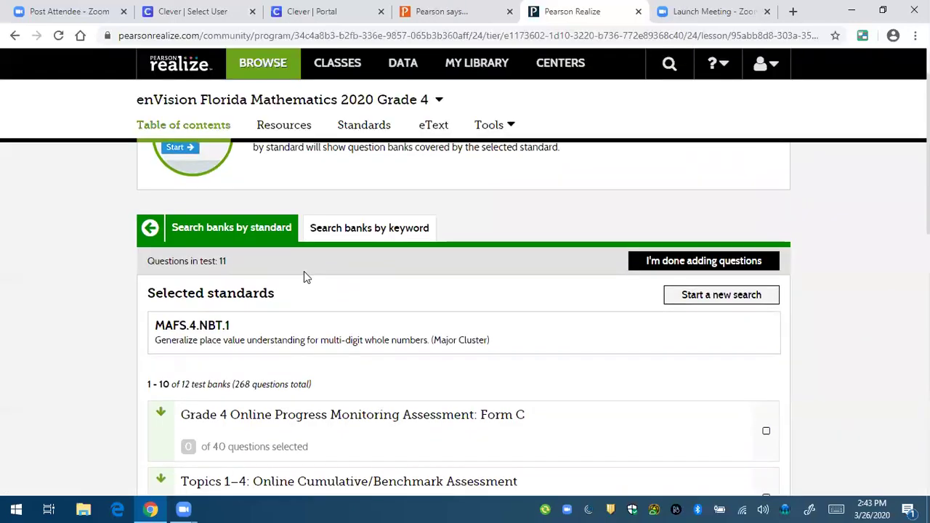
- Expand the 1-5: Quick Check test bank to list its questions
scroll(304, 272, "down", 1)
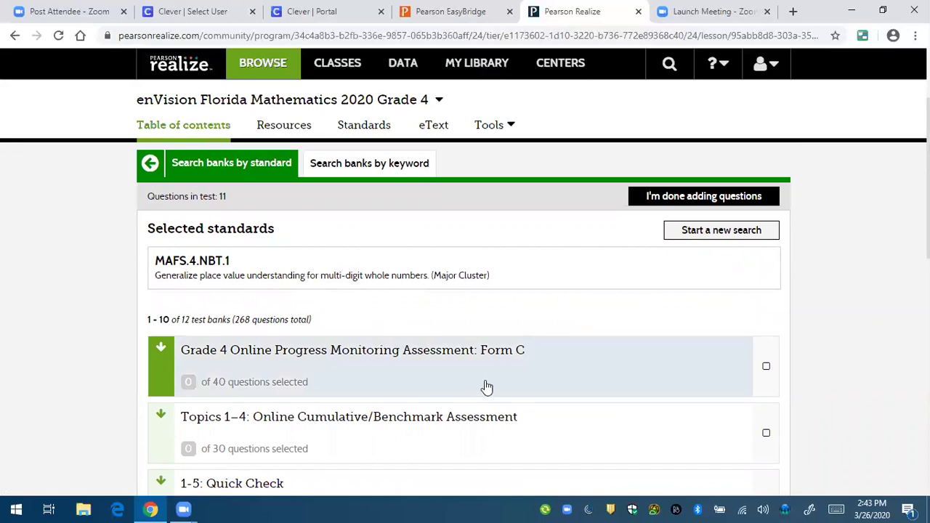
scroll(621, 324, "down", 1)
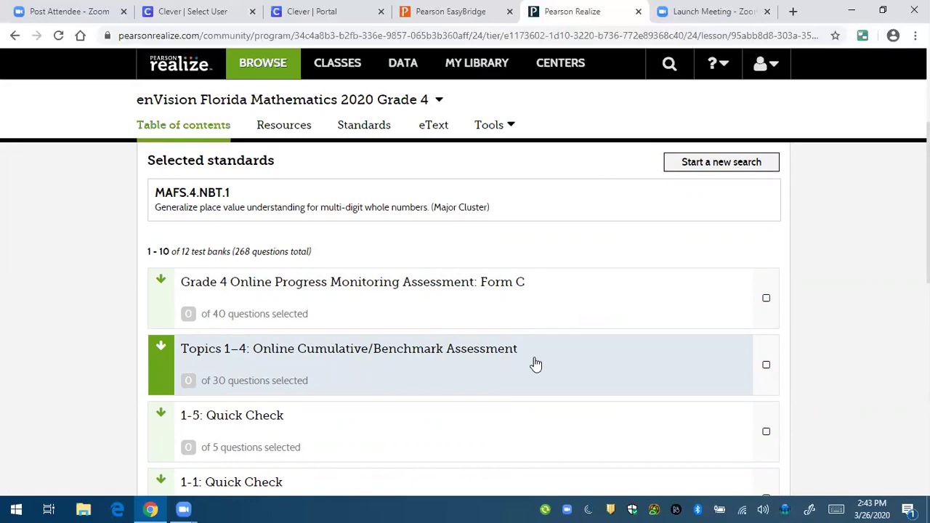
scroll(534, 363, "down", 1)
scroll(533, 363, "down", 1)
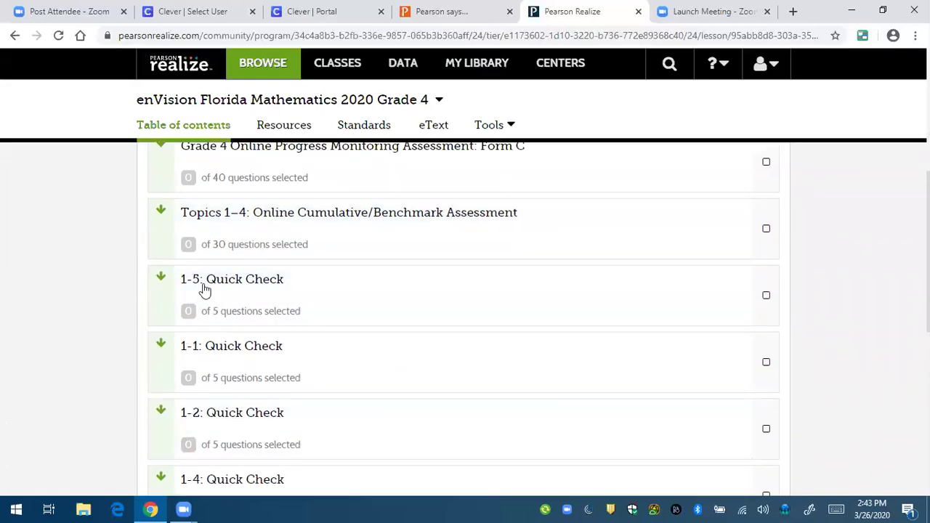
left_click(294, 291)
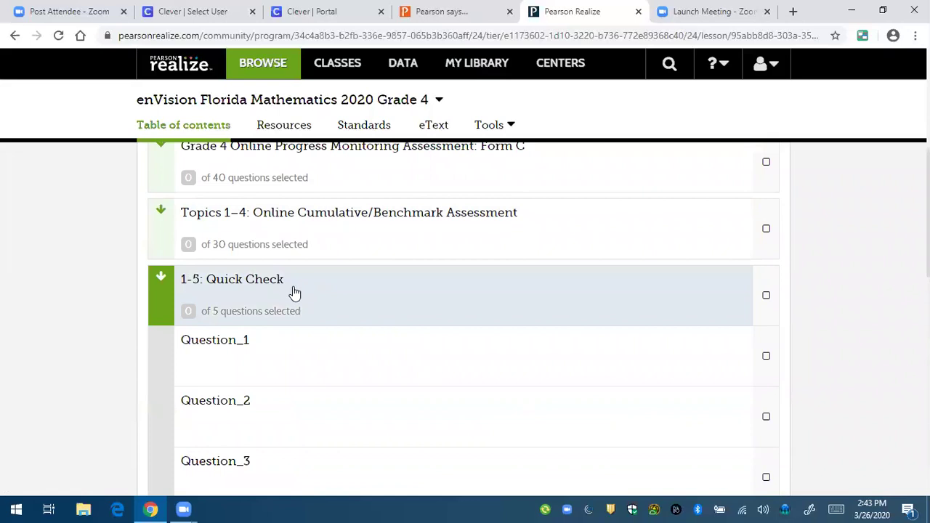
scroll(295, 296, "down", 1)
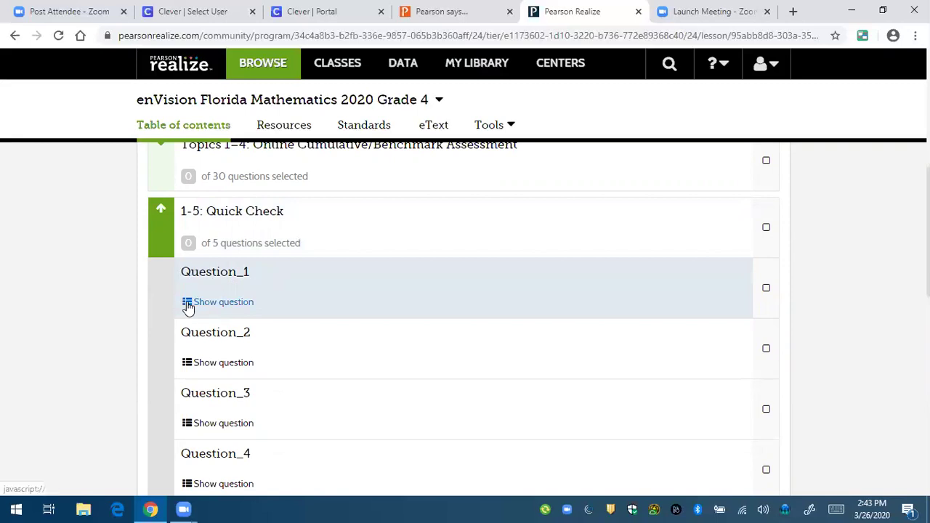
- Preview the content and answer choices of Question_1 in the 1-5: Quick Check bank
left_click(218, 301)
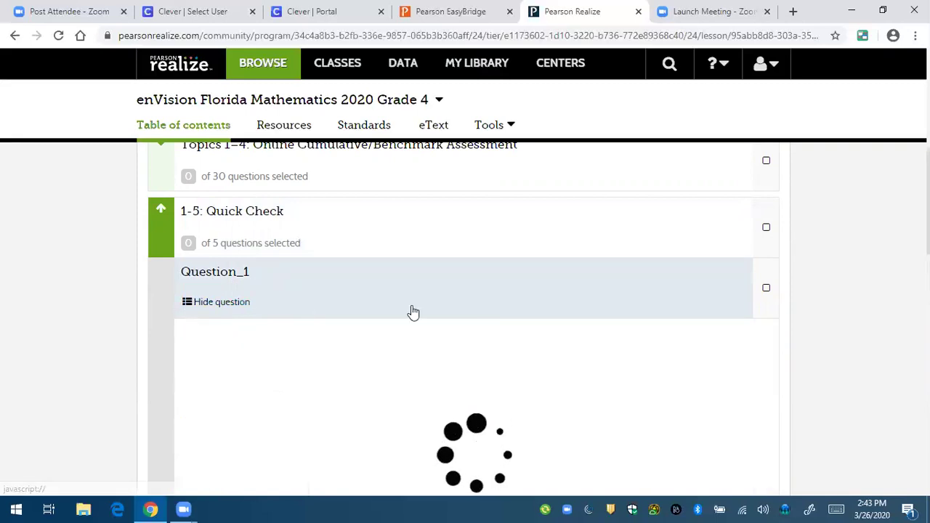
scroll(410, 312, "down", 1)
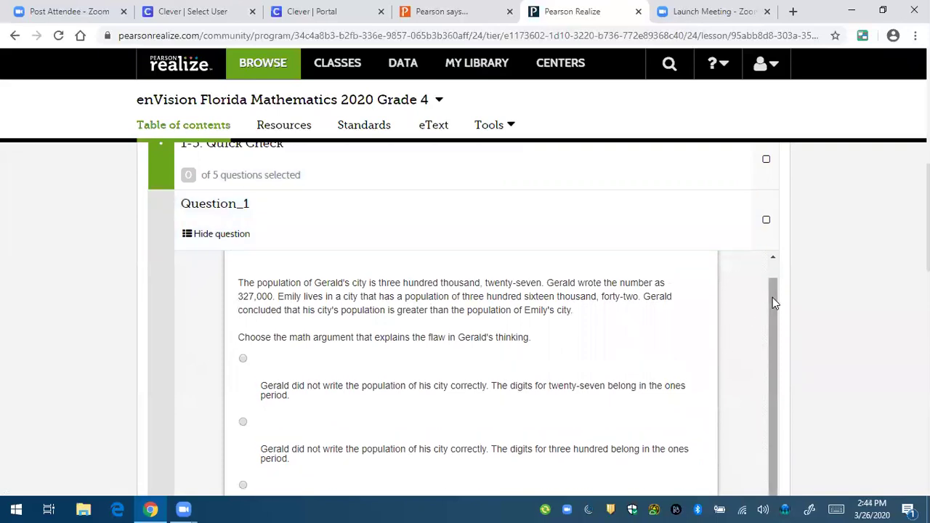
scroll(763, 320, "down", 1)
scroll(762, 320, "up", 2)
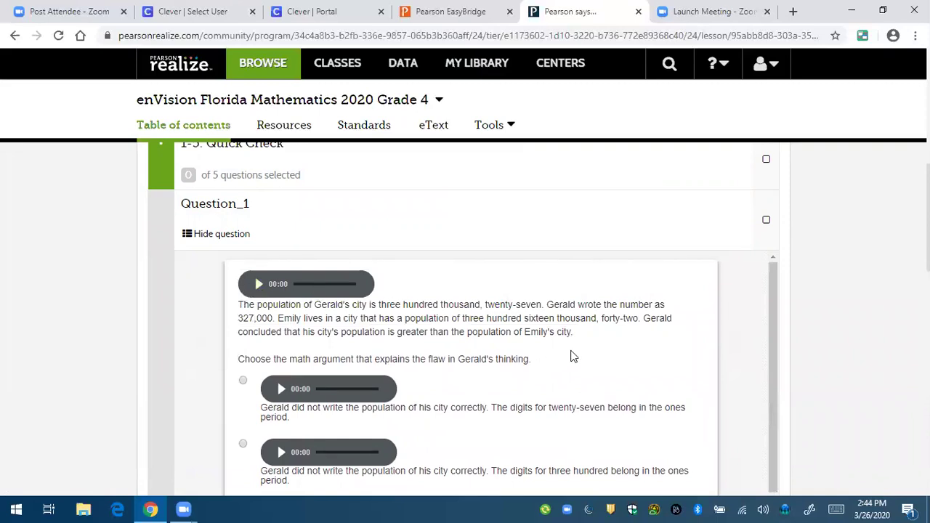
scroll(595, 360, "up", 1)
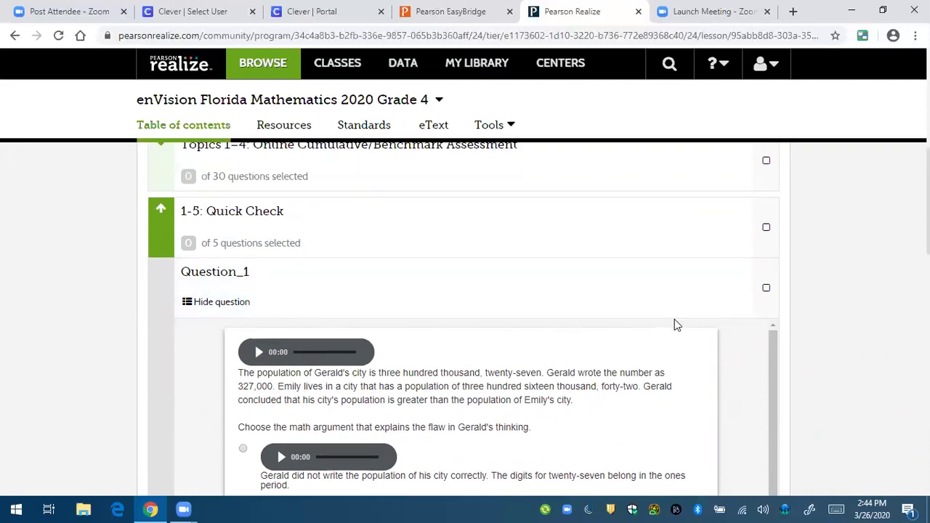
- Add Question_1 from the 1-5: Quick Check bank to the test and finish adding questions
left_click(767, 290)
scroll(761, 367, "down", 1)
scroll(870, 315, "down", 6)
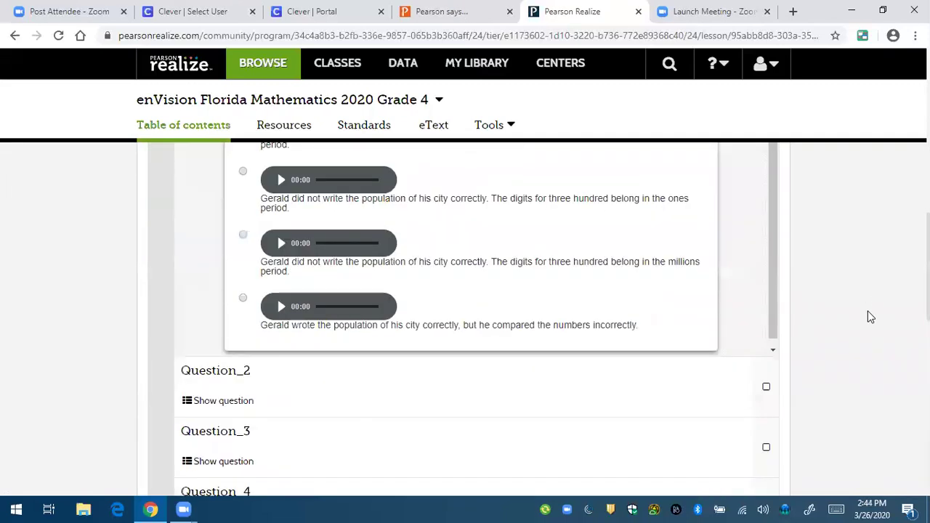
scroll(530, 422, "down", 2)
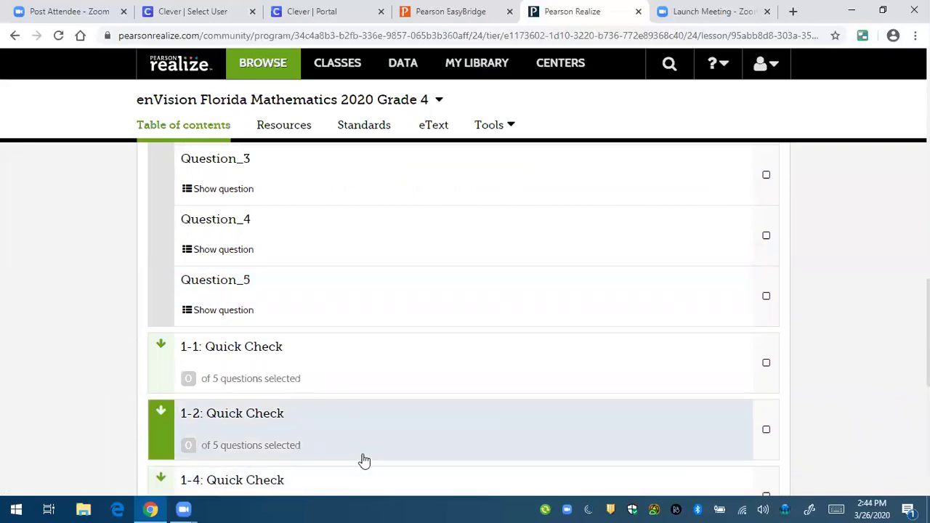
scroll(300, 369, "down", 3)
scroll(529, 389, "up", 1)
scroll(546, 394, "up", 8)
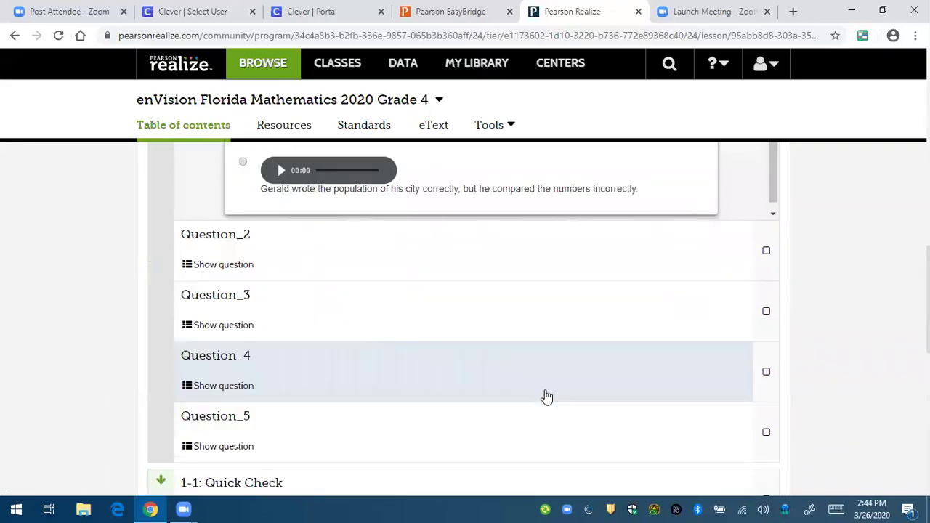
scroll(851, 283, "up", 7)
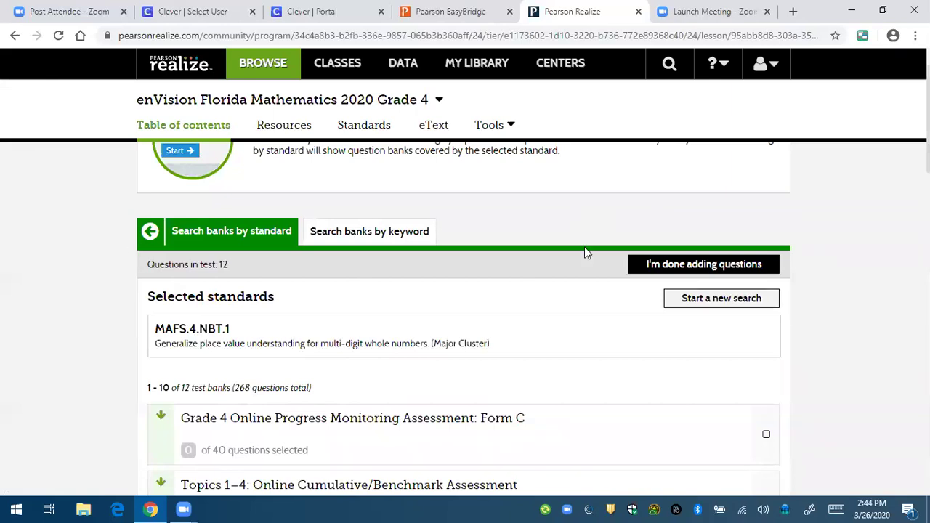
left_click(725, 271)
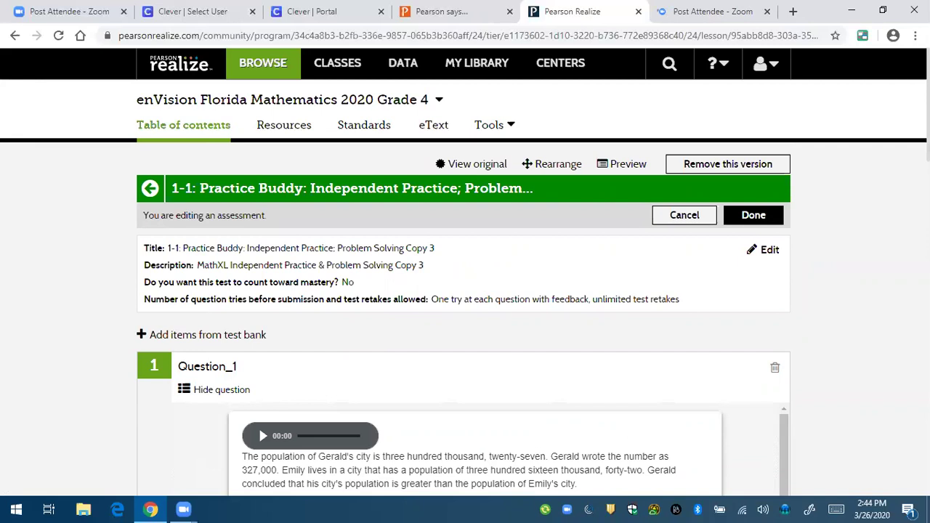
- Review the questions of the customized Practice Buddy: Independent Practice; Problem Solving Copy 3 and finish editing the assessment
scroll(258, 426, "down", 4)
scroll(196, 269, "up", 1)
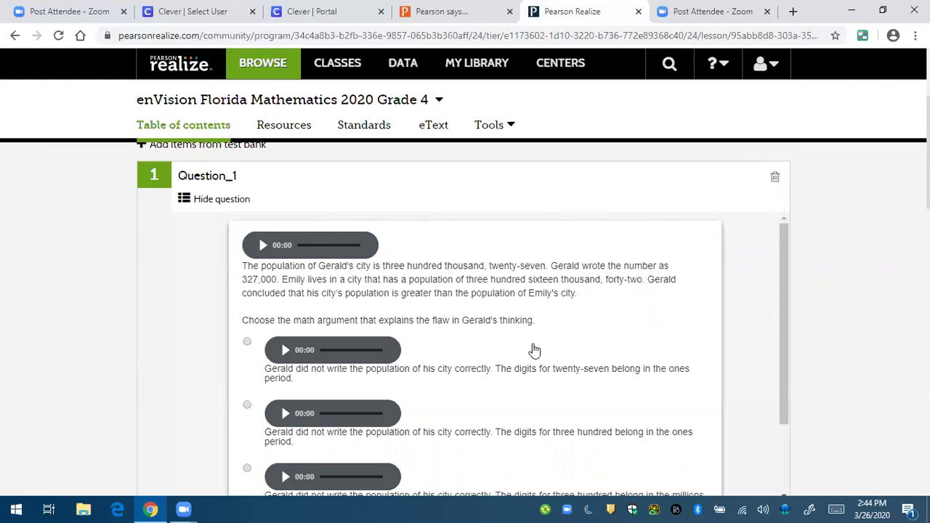
scroll(818, 318, "down", 1)
scroll(869, 315, "down", 10)
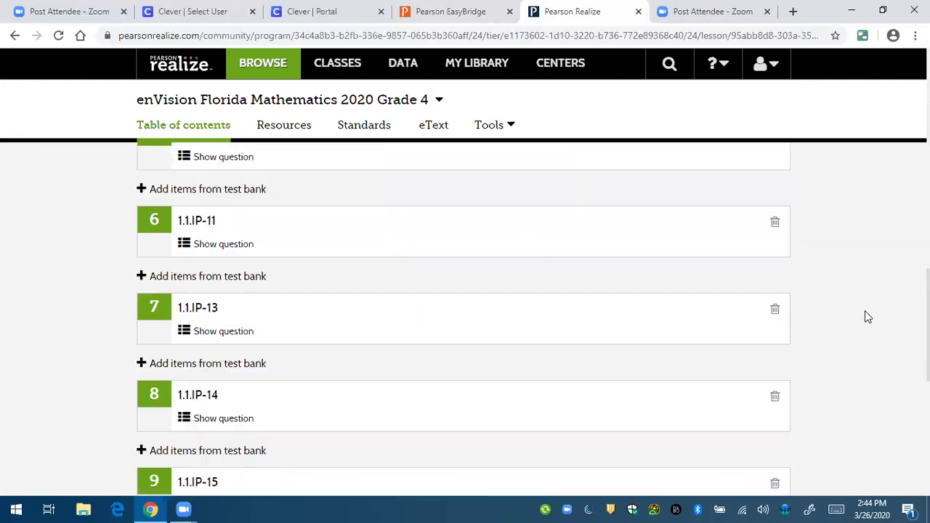
scroll(866, 323, "down", 6)
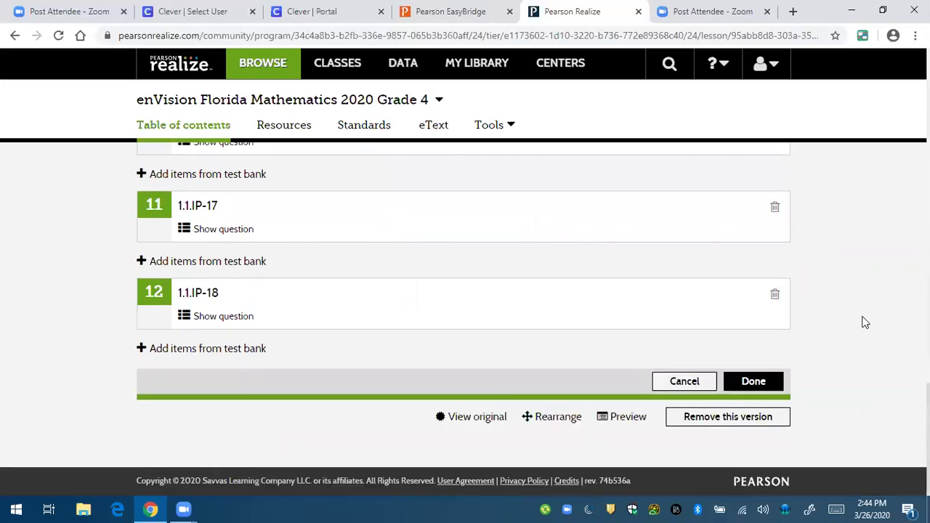
left_click(758, 388)
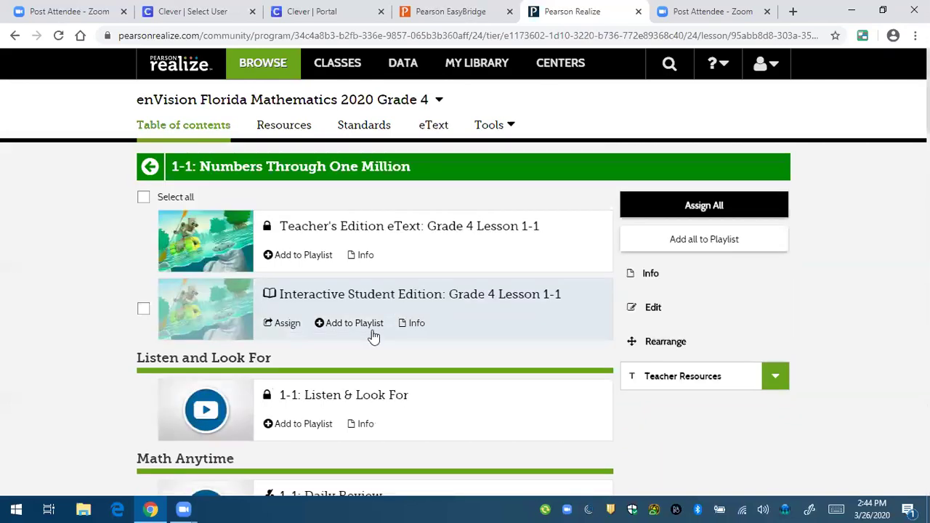
- Start customizing the 1-1: Quick Check assessment under Step 3: Assess & Differentiate in the lesson's resource list
scroll(374, 338, "down", 6)
scroll(374, 338, "down", 5)
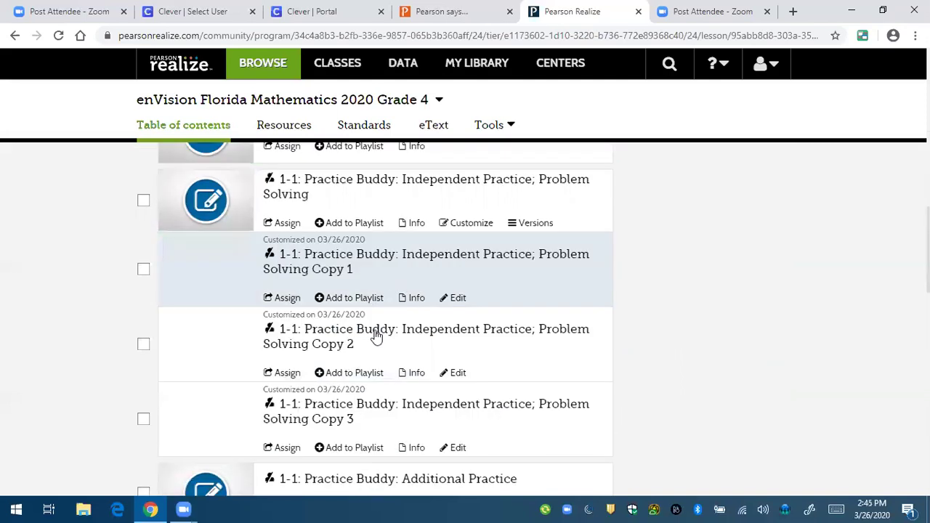
scroll(363, 374, "down", 1)
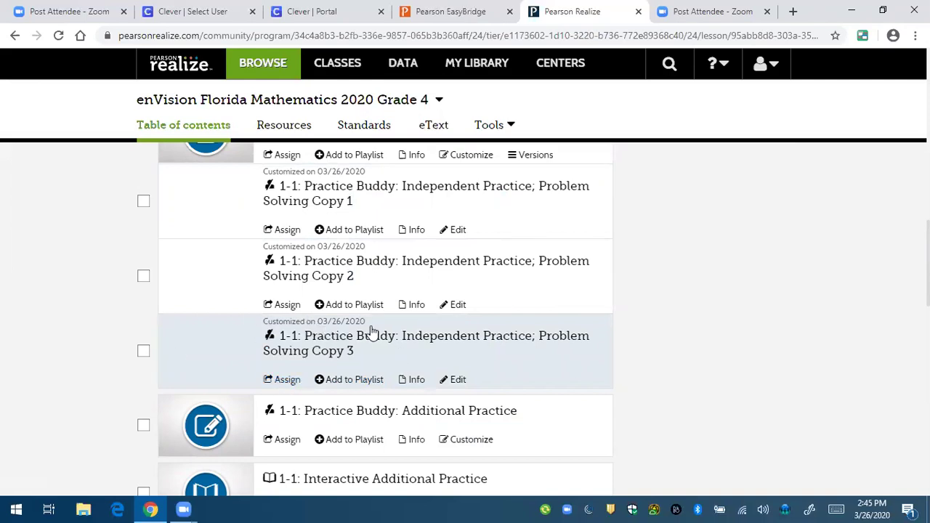
scroll(388, 366, "up", 1)
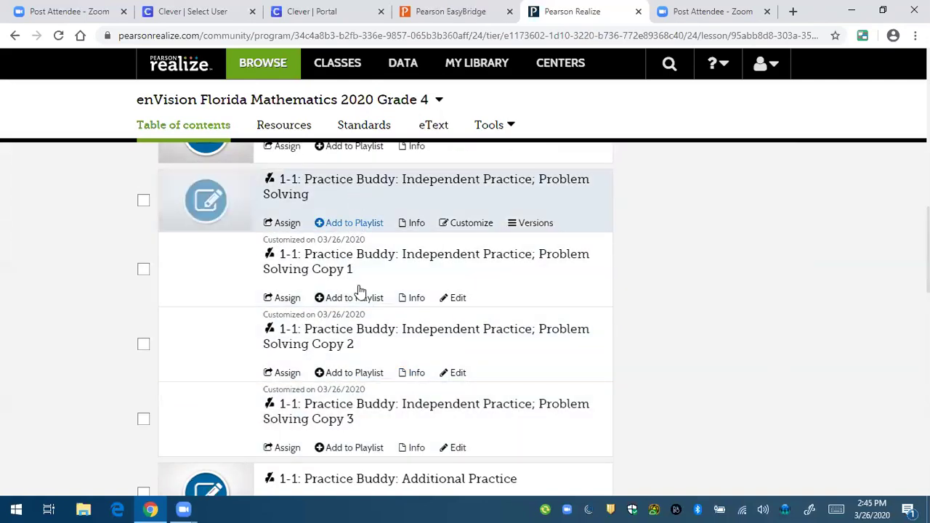
scroll(360, 288, "down", 4)
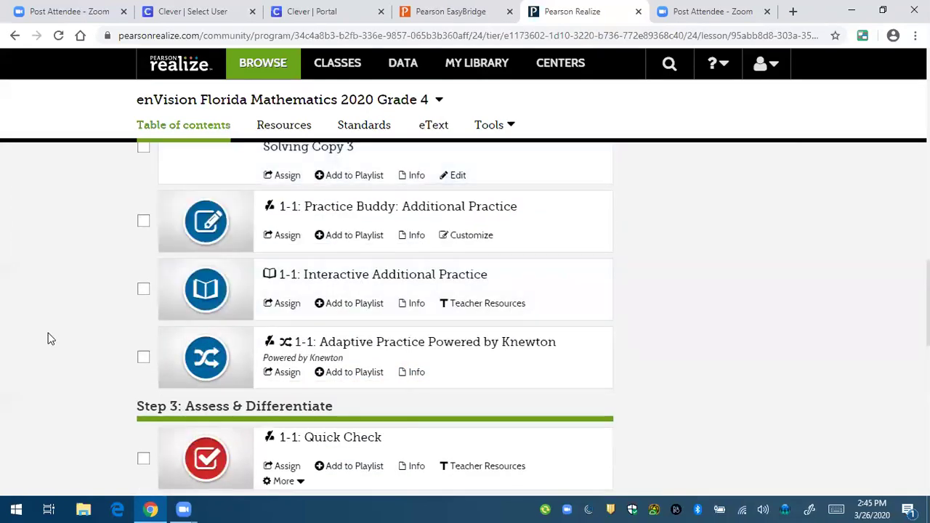
scroll(43, 336, "down", 1)
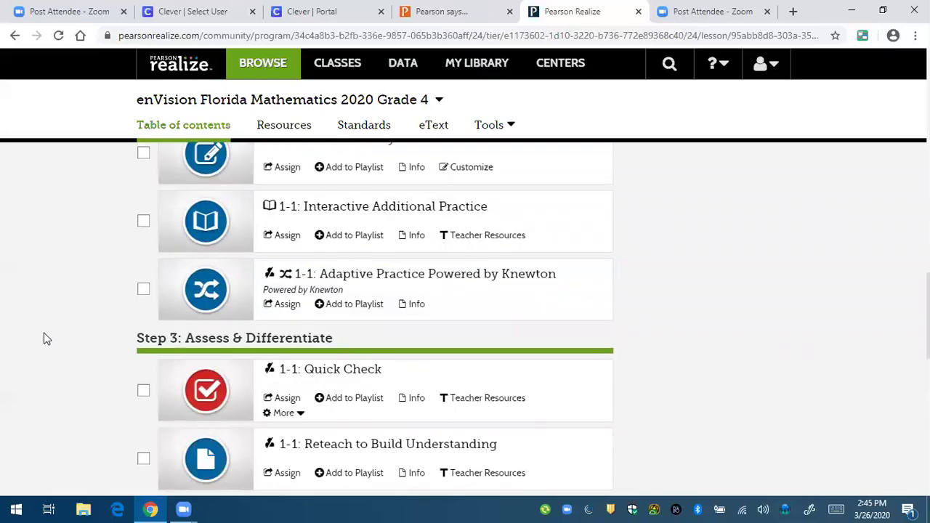
scroll(44, 339, "down", 2)
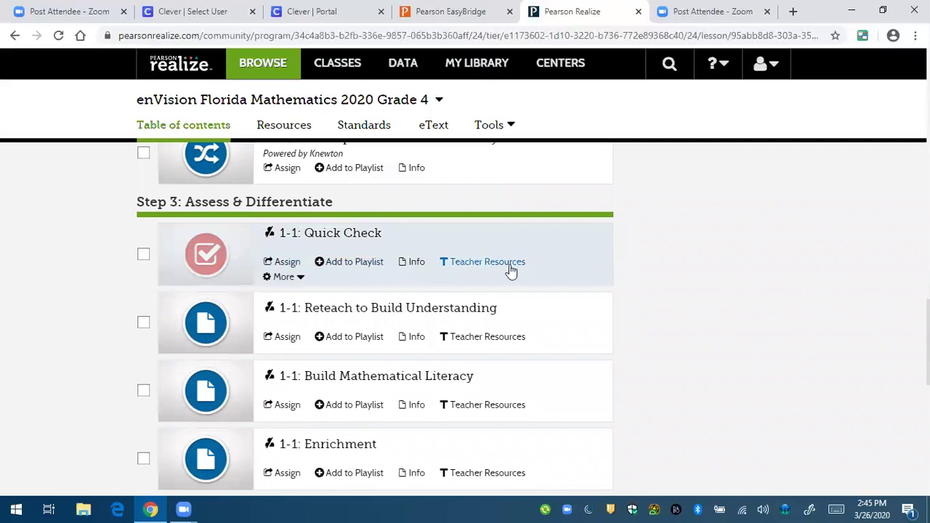
left_click(299, 284)
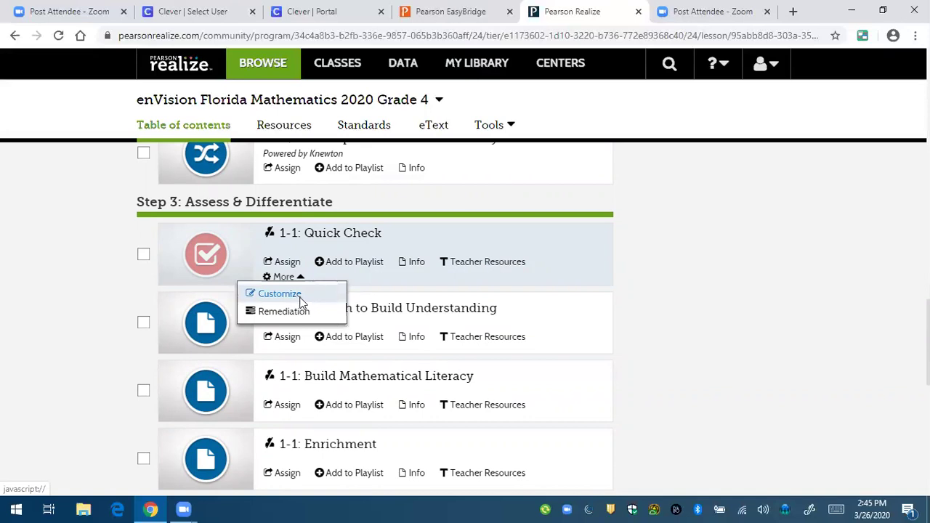
left_click(279, 293)
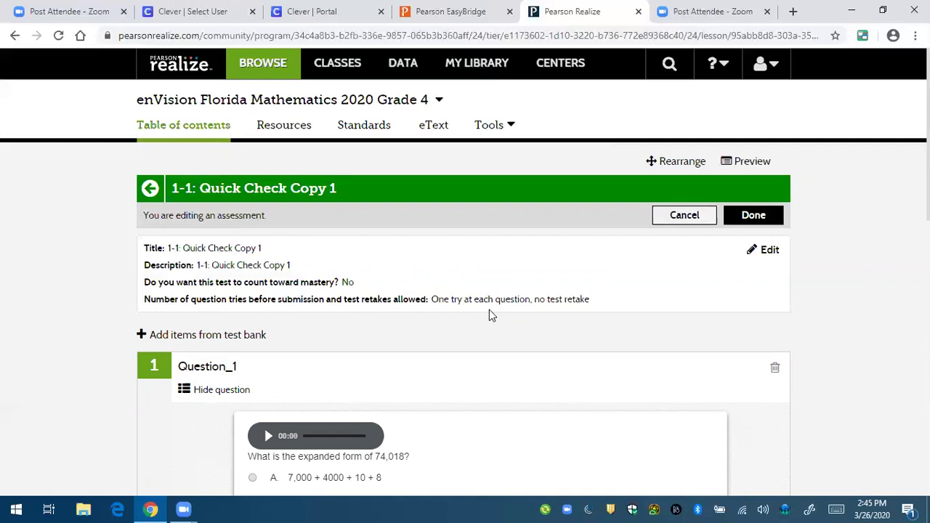
- Open the Quick Check copy's title, description and mastery settings for editing, and leave the assessment with its changes saved
left_click(769, 250)
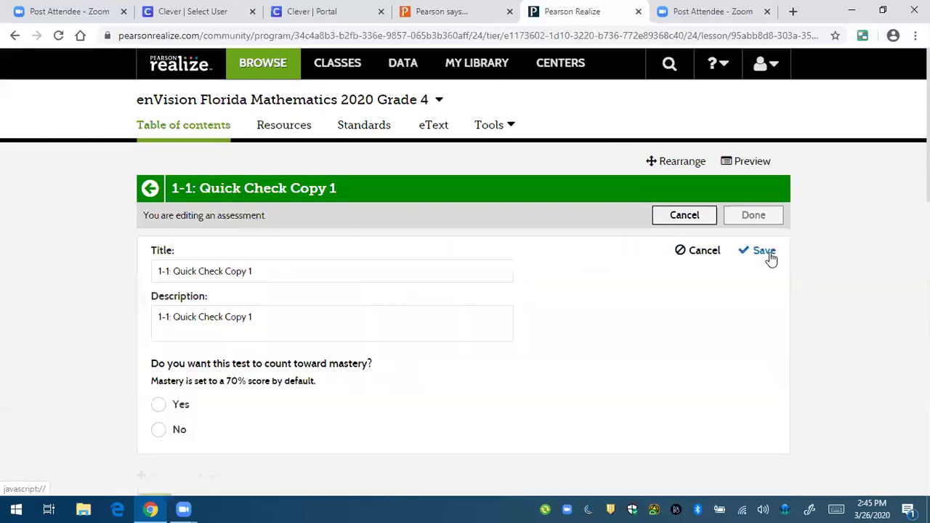
scroll(350, 373, "down", 3)
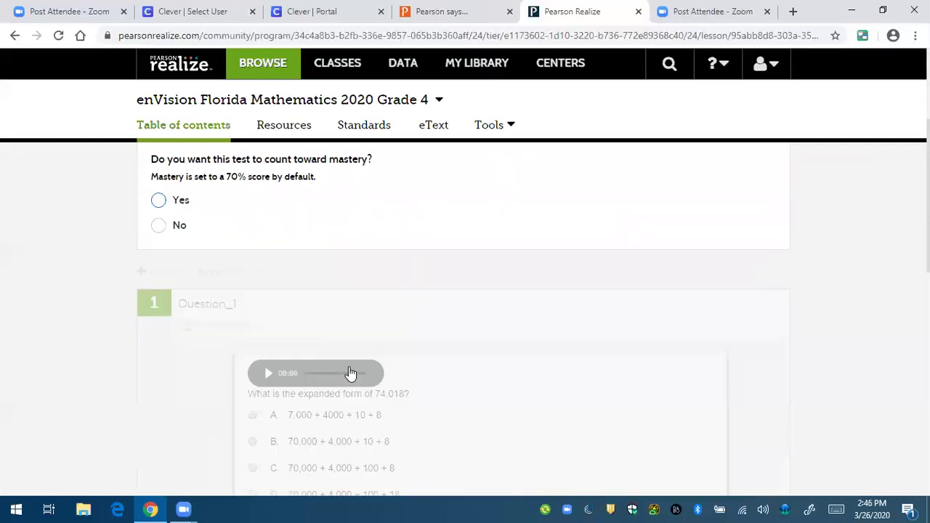
scroll(352, 373, "up", 2)
scroll(460, 318, "up", 1)
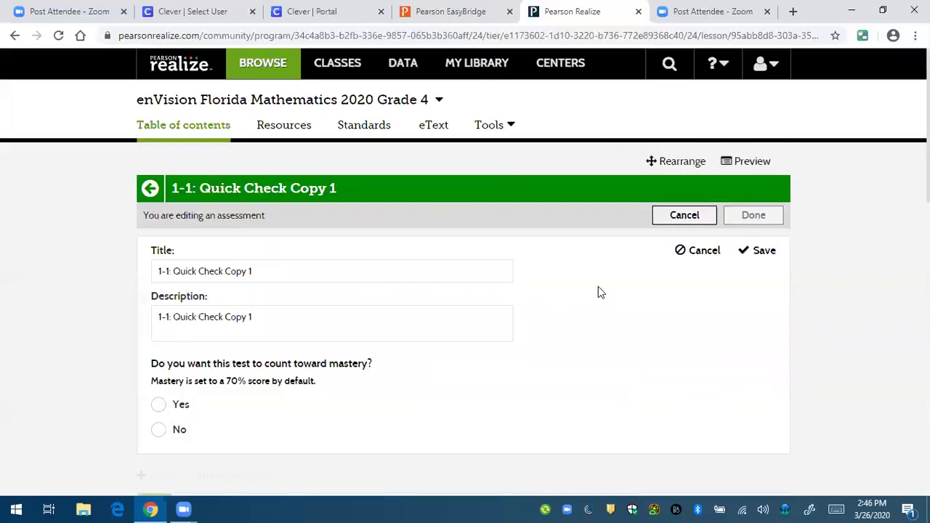
left_click(683, 215)
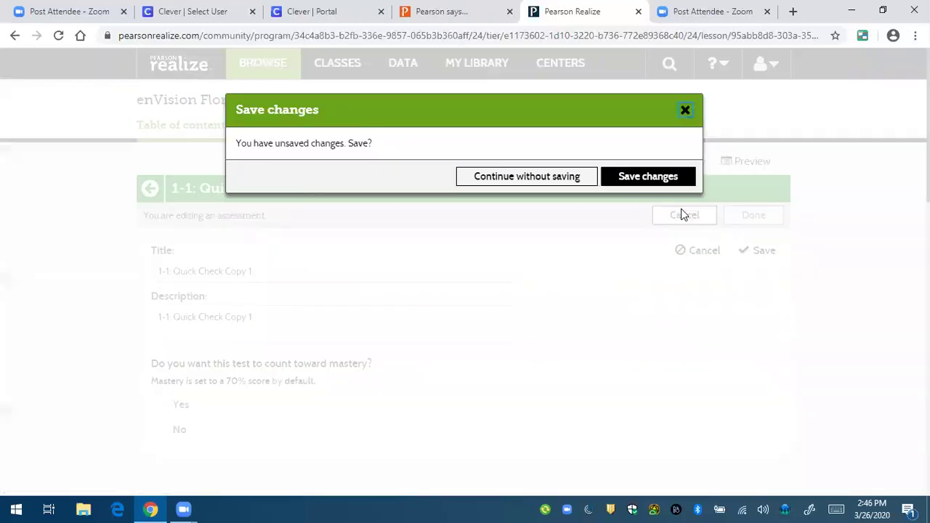
left_click(623, 179)
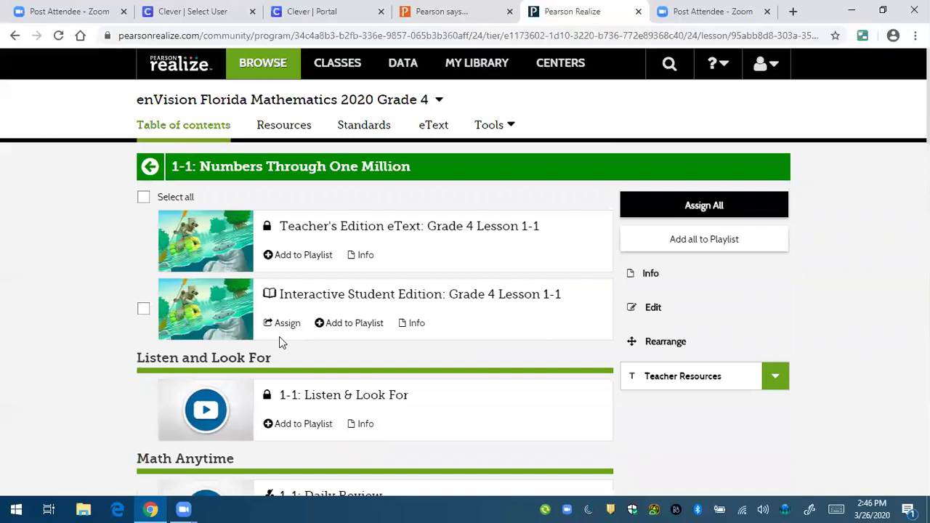
- Create another customized version of the original 1-1: Quick Check from the lesson's resource list
scroll(281, 340, "down", 3)
scroll(281, 342, "down", 10)
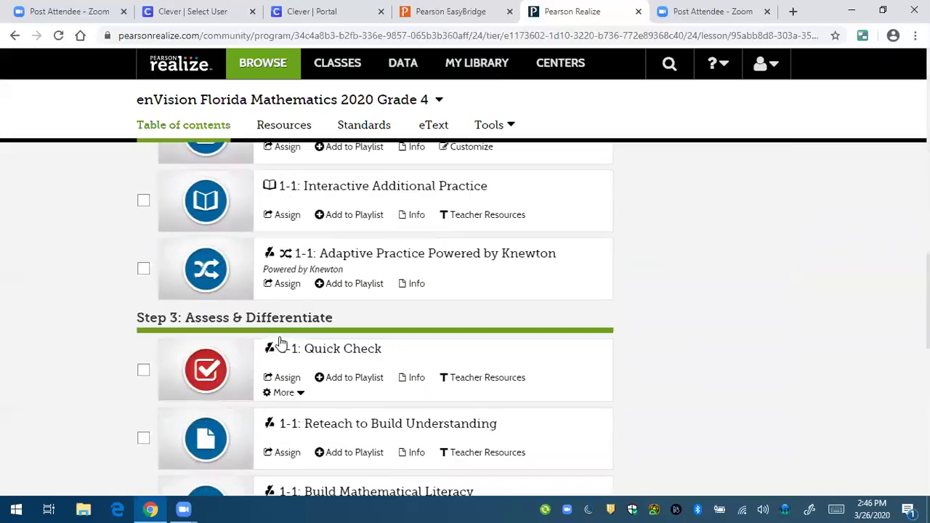
scroll(280, 341, "down", 1)
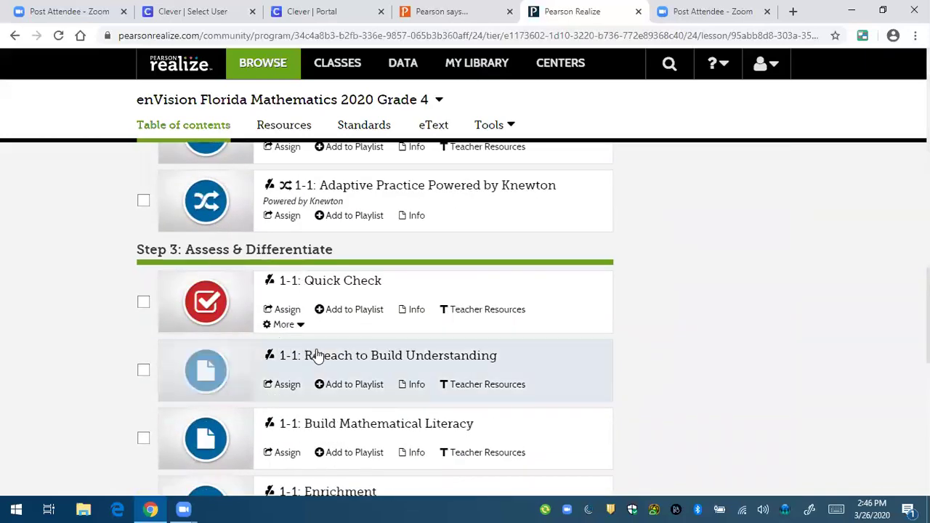
left_click(297, 326)
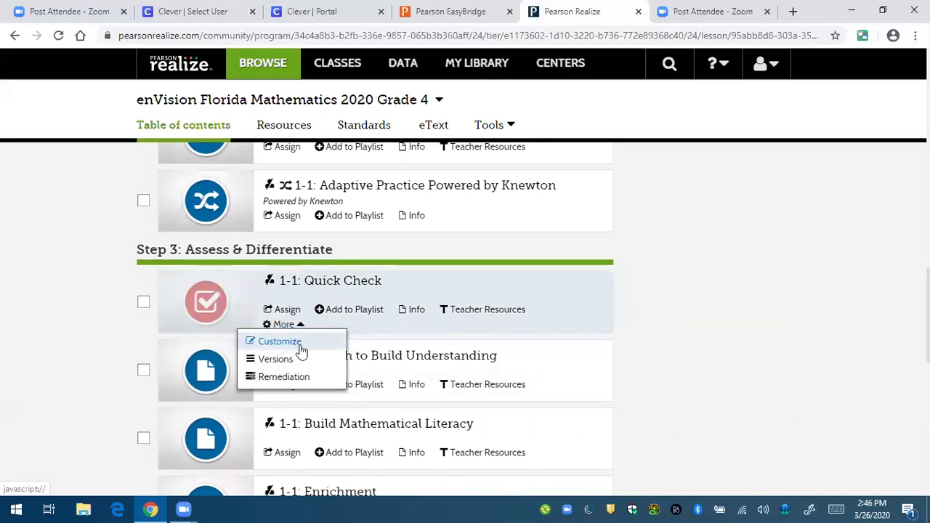
left_click(302, 350)
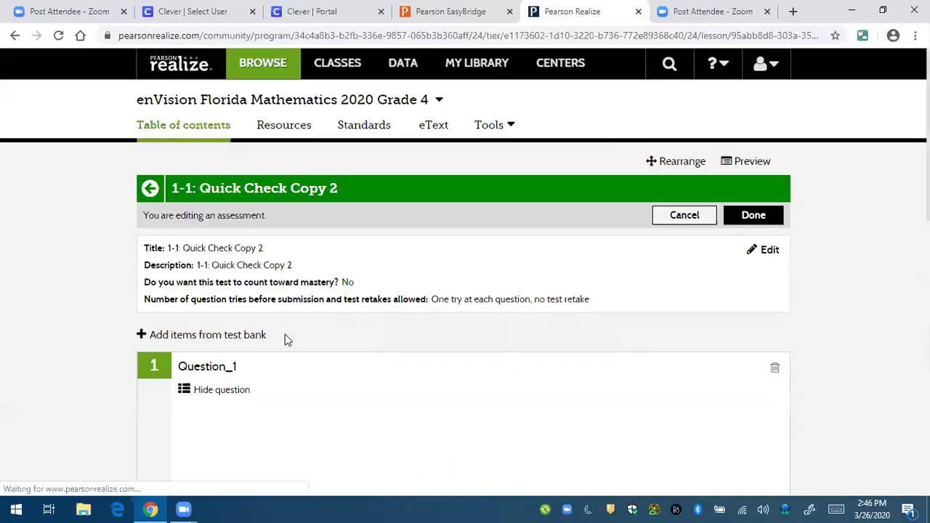
- Examine the new Quick Check copy's settings, the content of Question_1 and the list of remaining questions
scroll(223, 337, "down", 2)
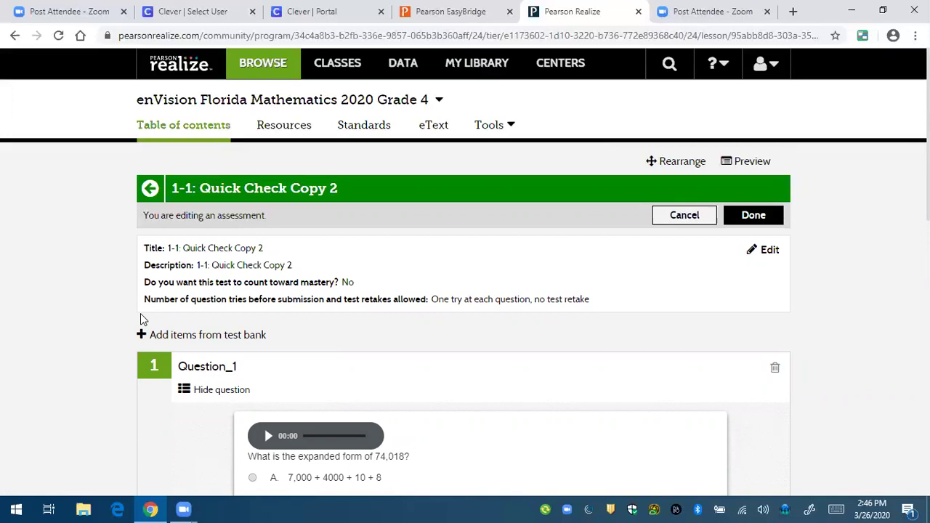
scroll(141, 317, "down", 2)
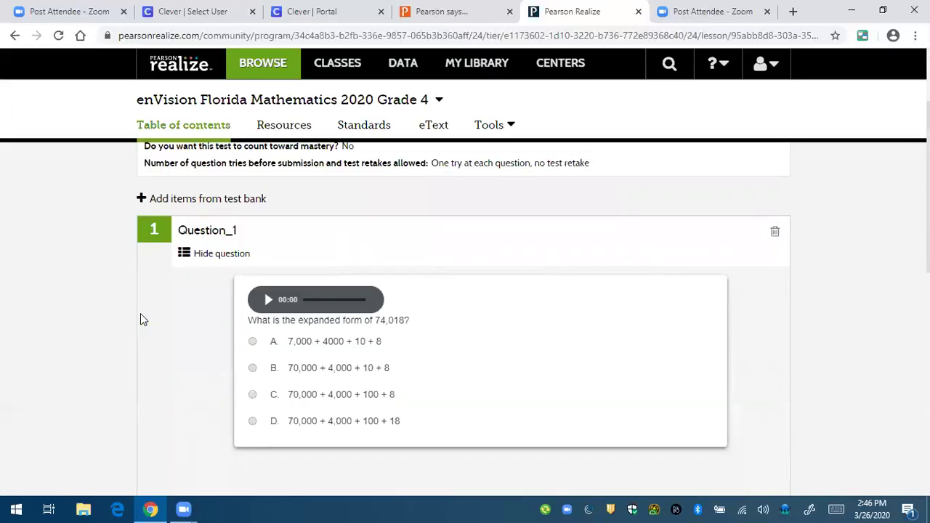
scroll(141, 315, "down", 1)
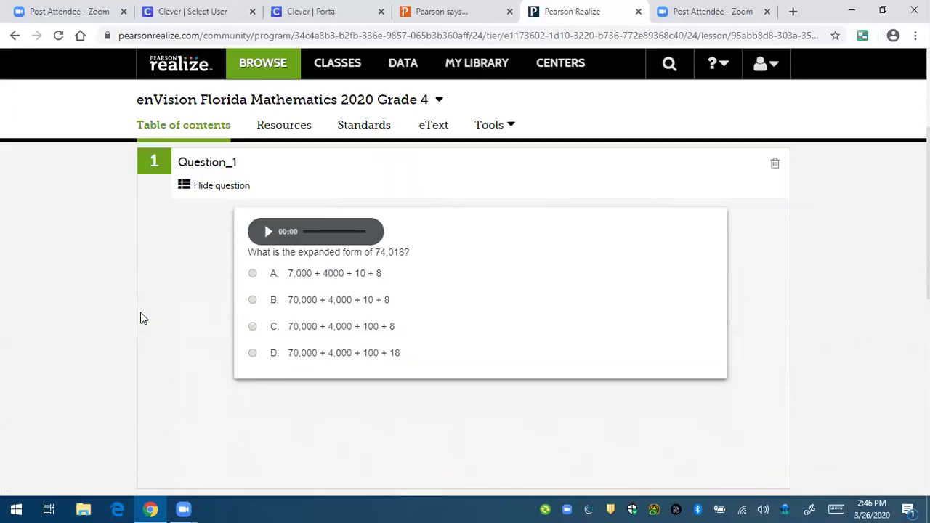
scroll(415, 339, "up", 2)
scroll(177, 420, "down", 4)
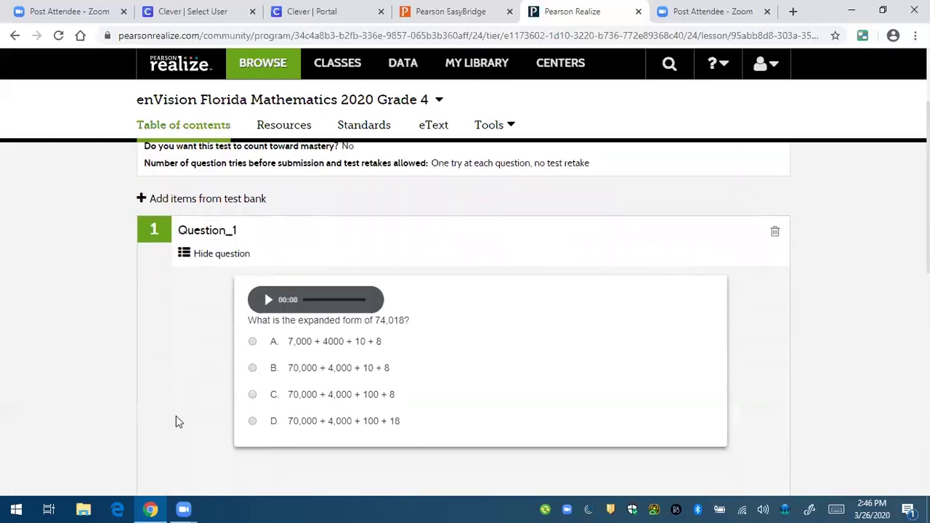
scroll(208, 263, "up", 3)
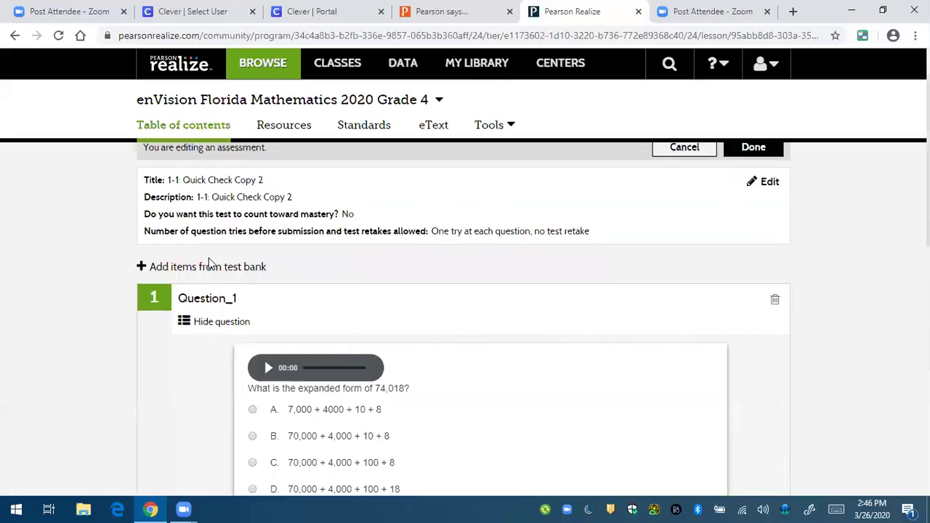
scroll(250, 339, "down", 2)
scroll(249, 344, "down", 3)
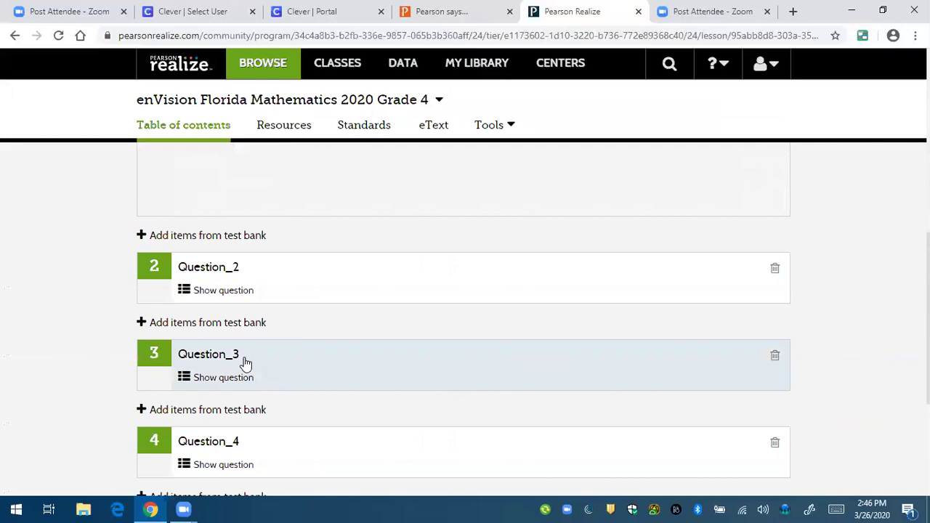
- Show the content of Question_2 and remove that question from the Quick Check copy
left_click(216, 295)
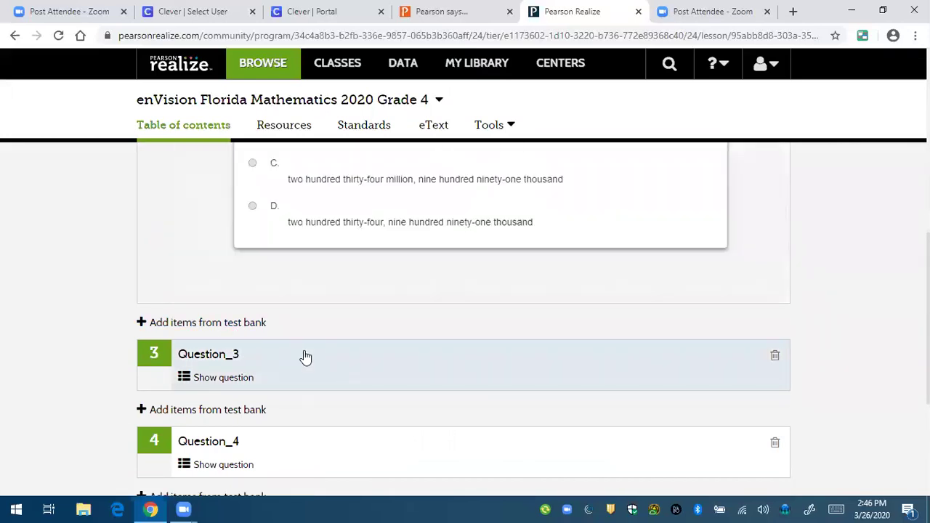
scroll(450, 372, "up", 4)
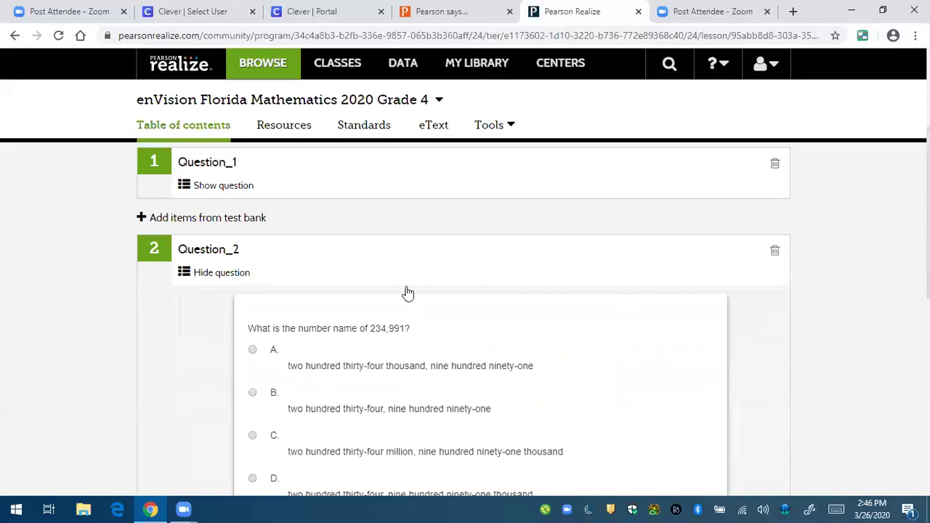
left_click(776, 251)
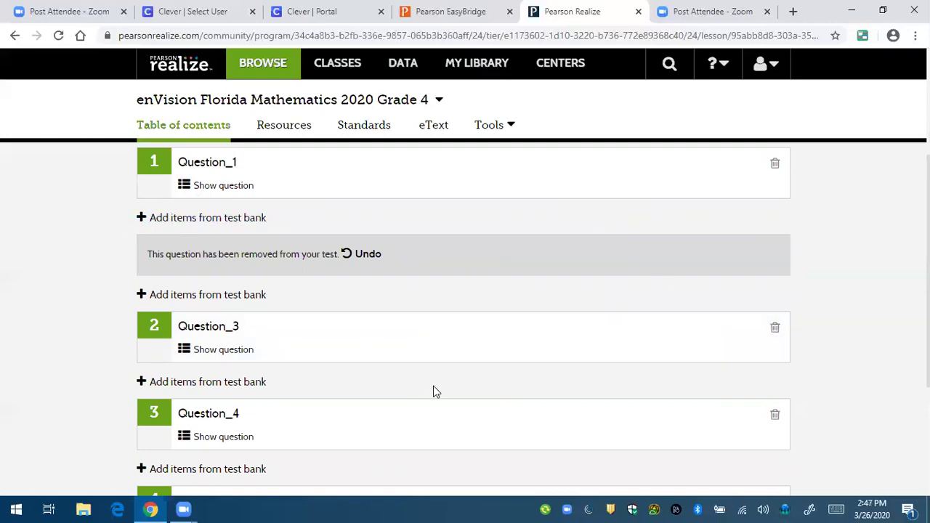
scroll(427, 395, "up", 3)
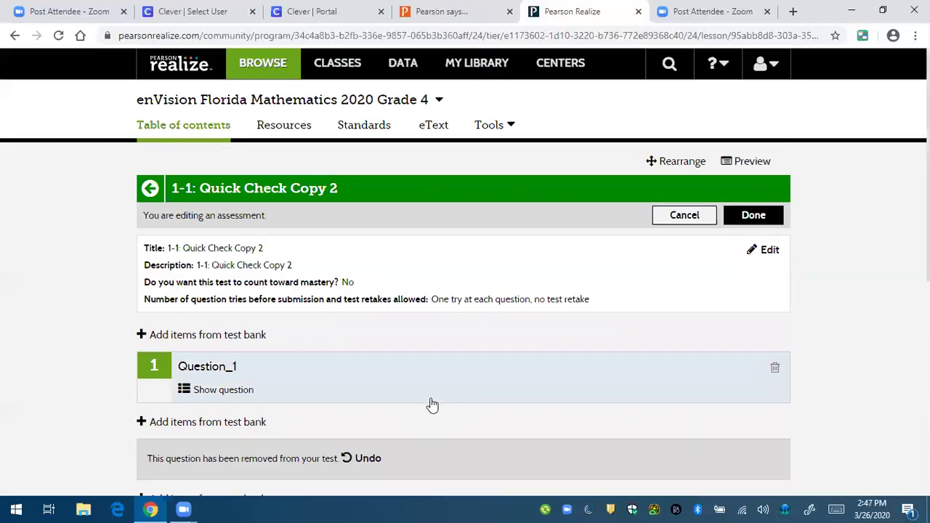
scroll(455, 401, "down", 10)
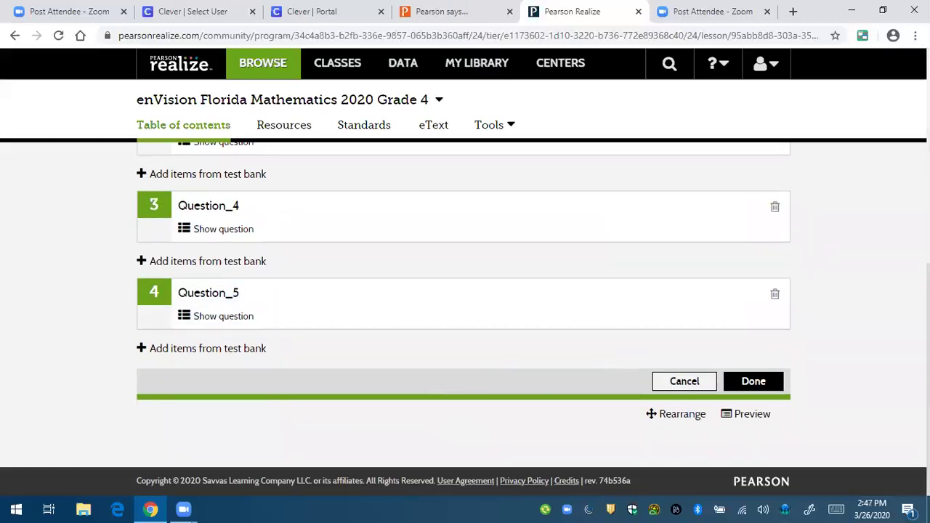